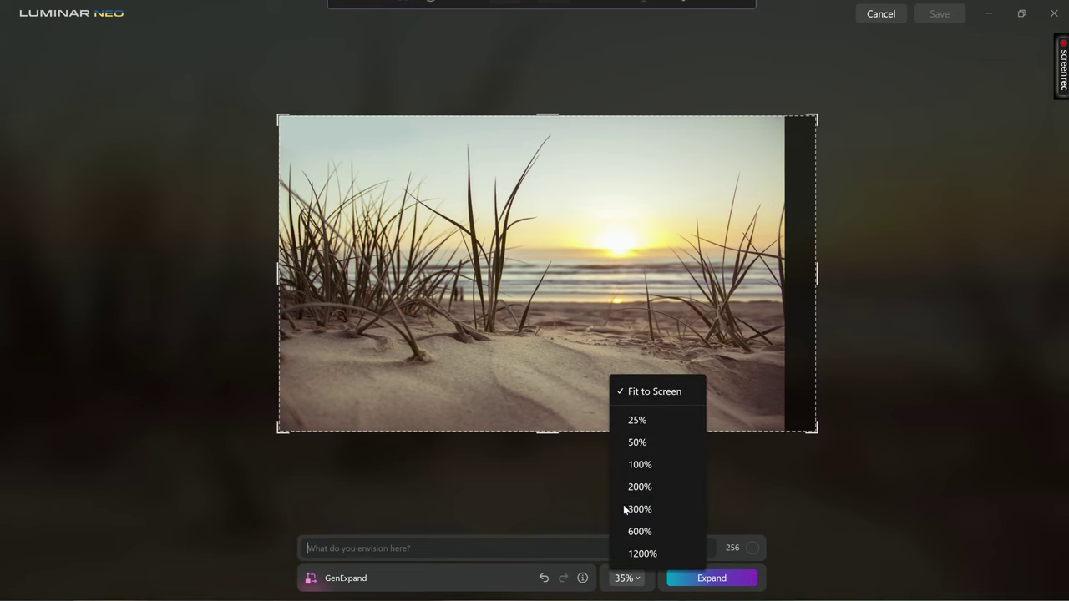
# View the widened dune photo at 50% and enter the GenExpand prompt 'sand and sky'
pyautogui.click(641, 448)
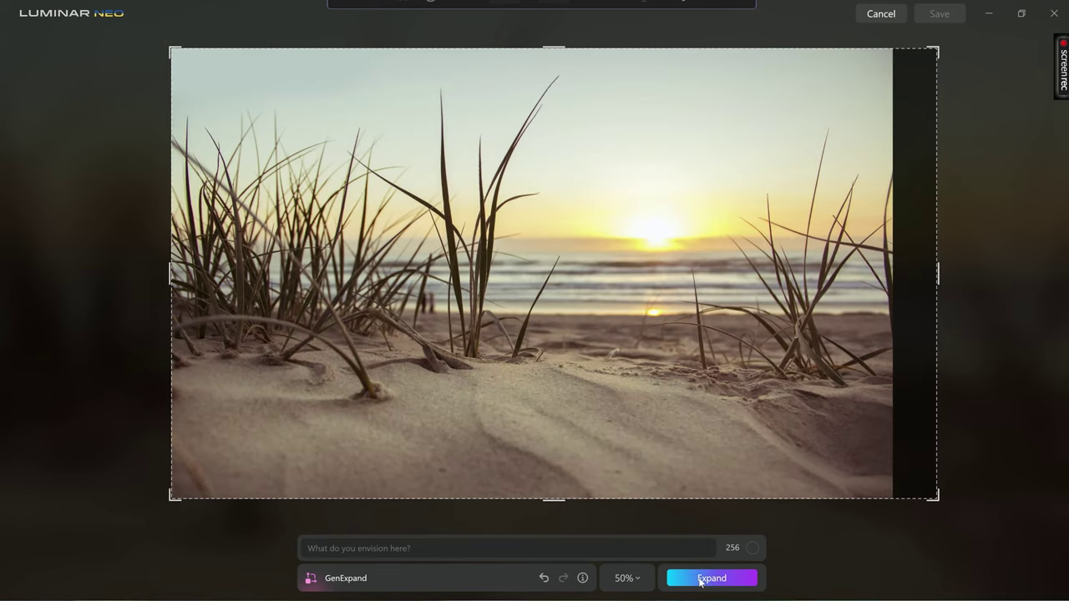
pyautogui.click(439, 545)
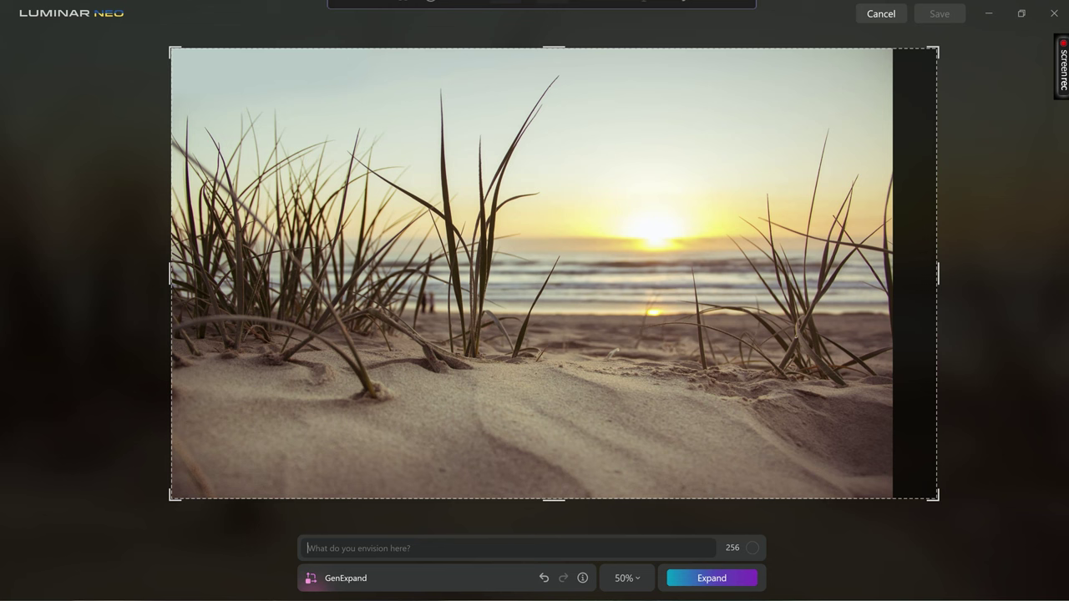
pyautogui.write('sand and ')
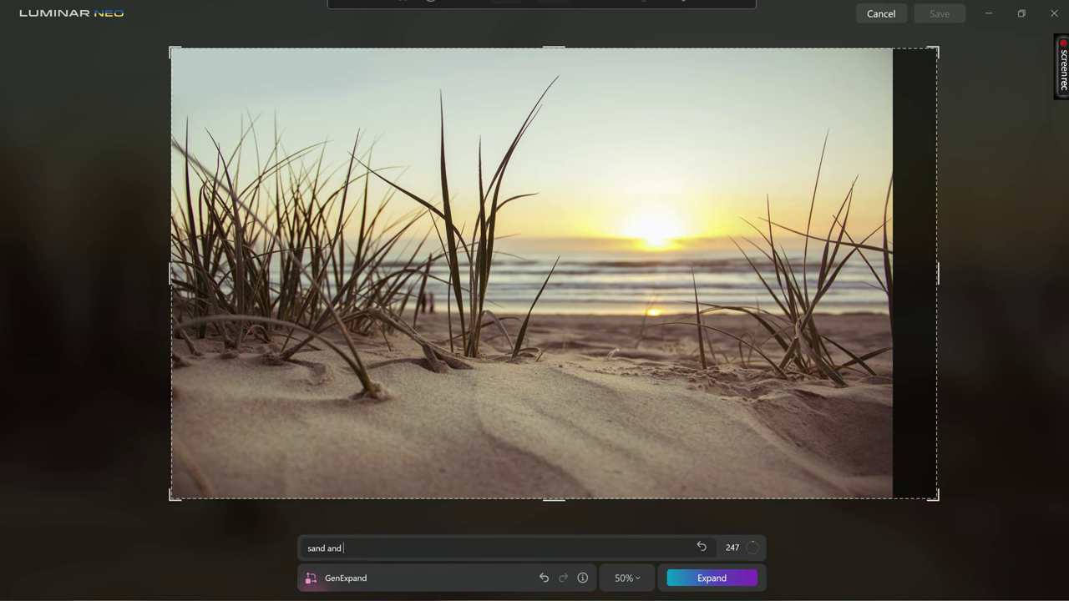
pyautogui.write('sky')
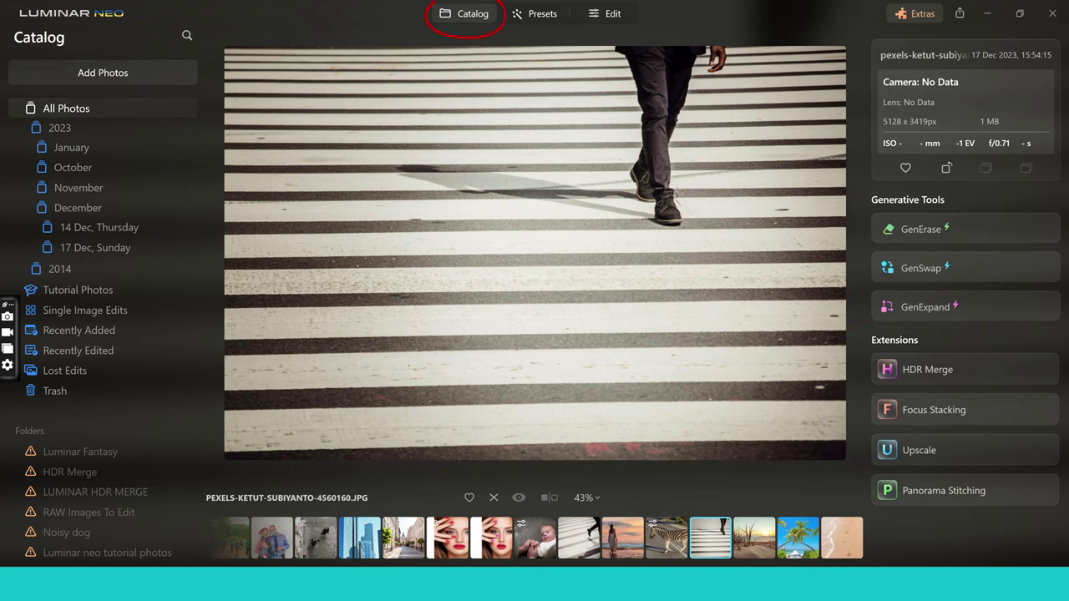
# Open the zebra crossing photo in GenExpand from the Generative Tools
pyautogui.click(926, 307)
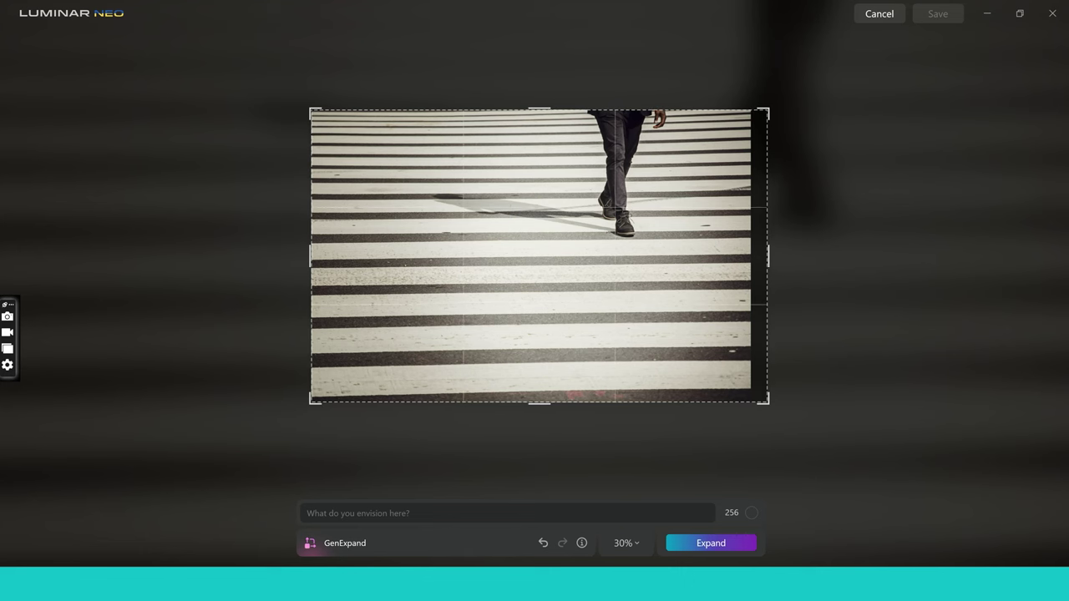
# Generate zebra crossing into the added right-hand strip with the prompt 'zebra crossing'
pyautogui.press('Return')
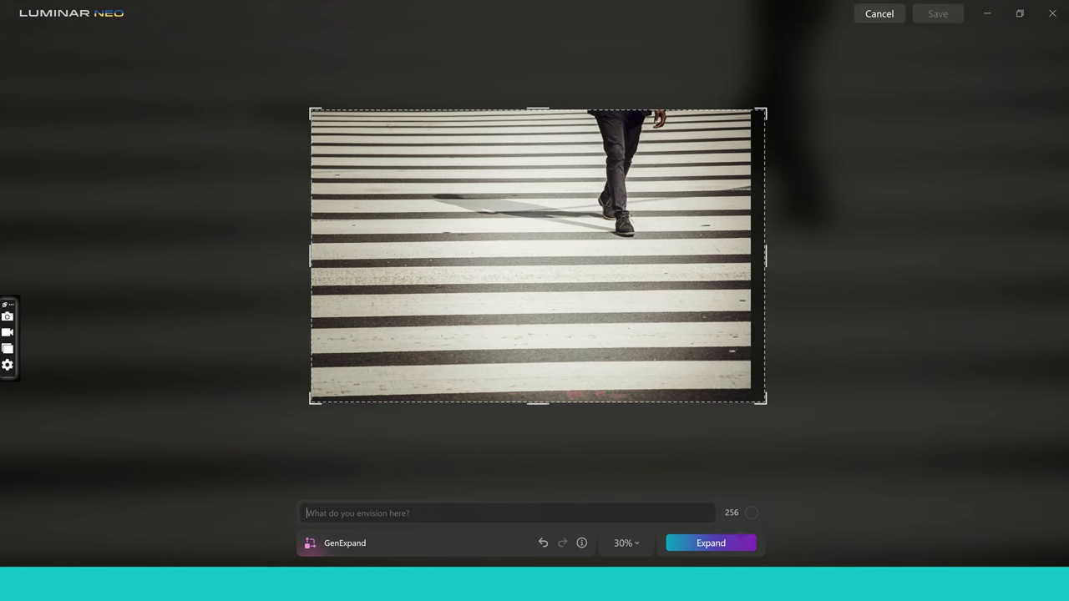
pyautogui.write('zebra crossi')
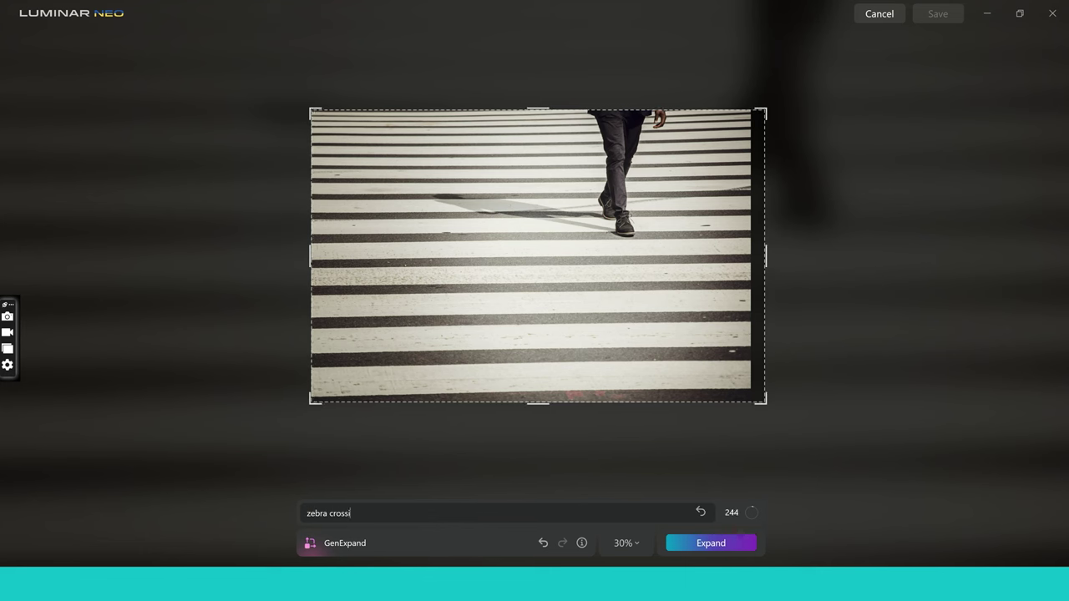
pyautogui.write('ng')
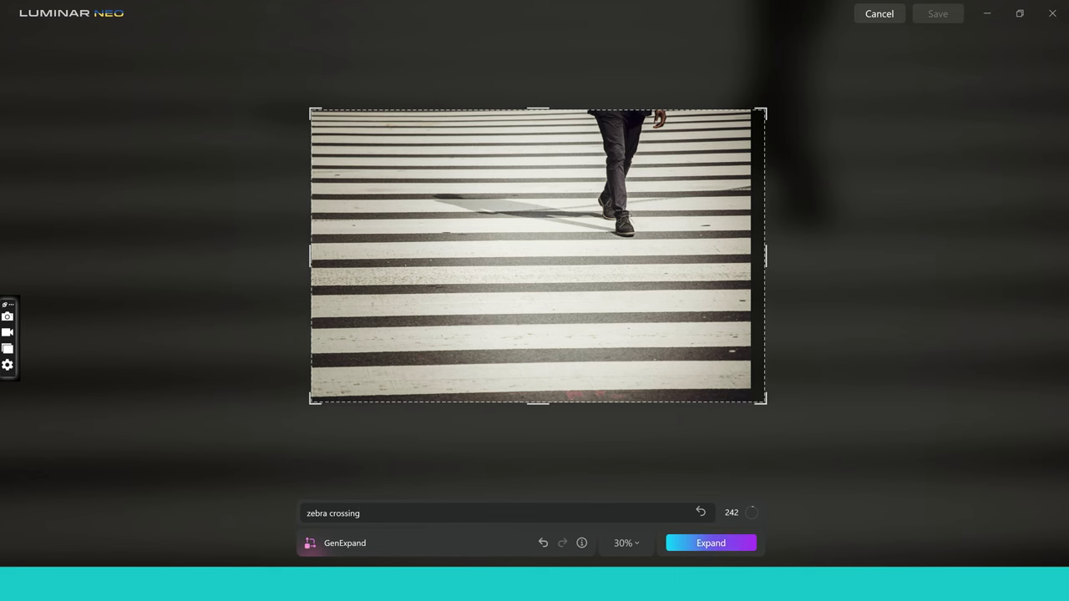
pyautogui.press('Return')
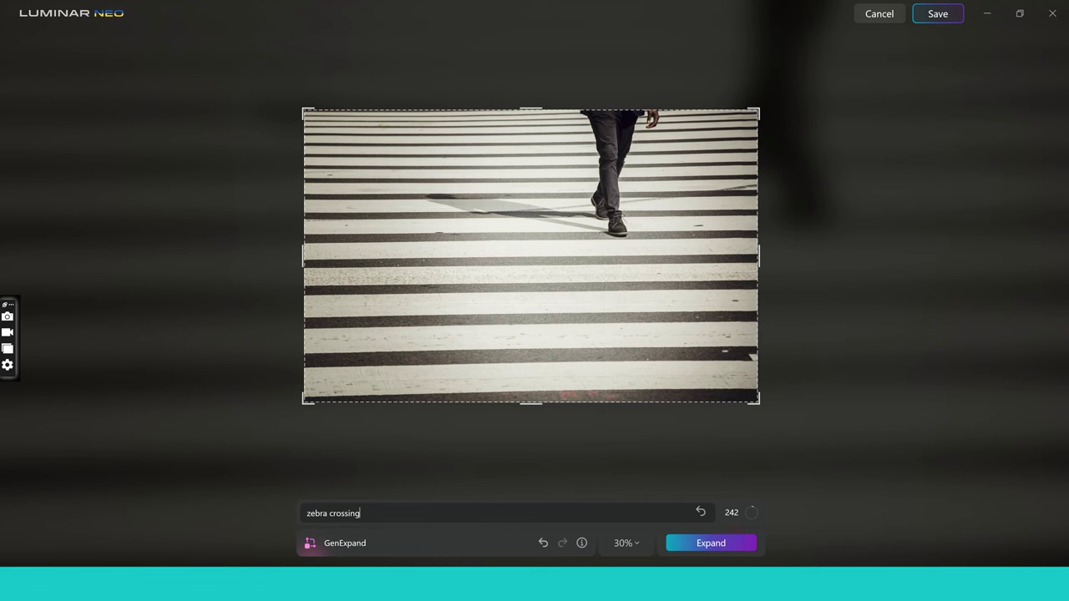
# Widen the crossing photo's frame slightly on the left
pyautogui.moveTo(302, 256); pyautogui.dragTo(278, 256)
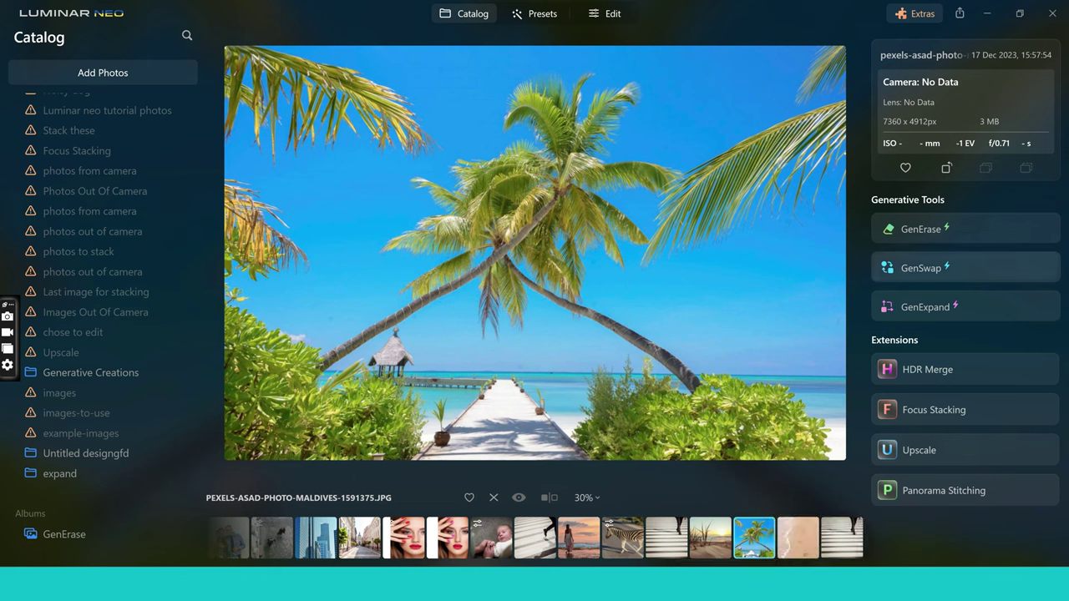
# Expand the palm beach photo leftward and fill the new strip using the prompt 'foliage'
pyautogui.click(925, 306)
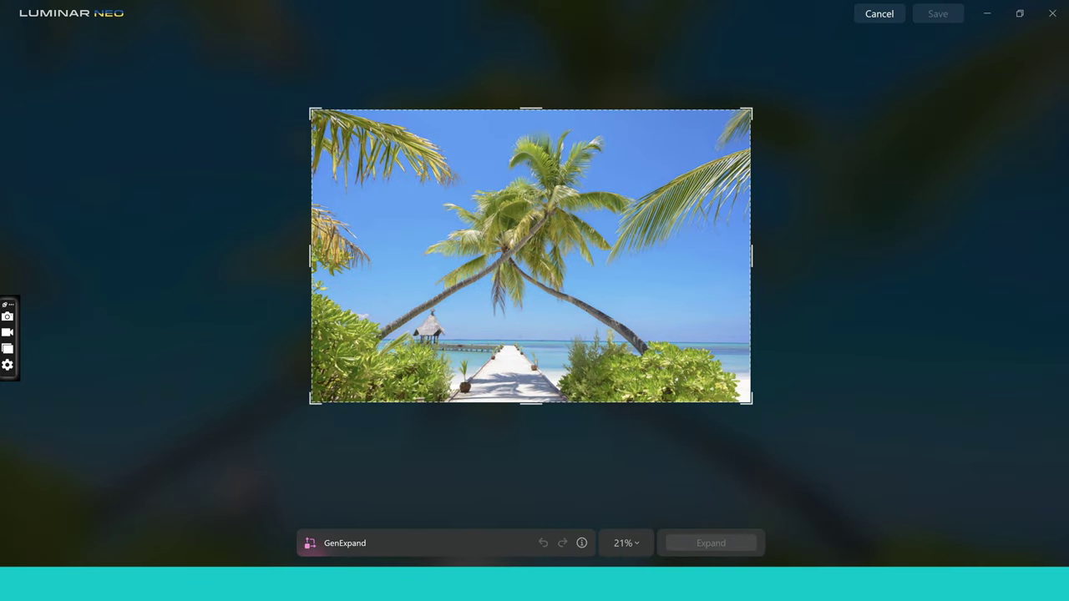
pyautogui.moveTo(310, 254); pyautogui.dragTo(242, 255)
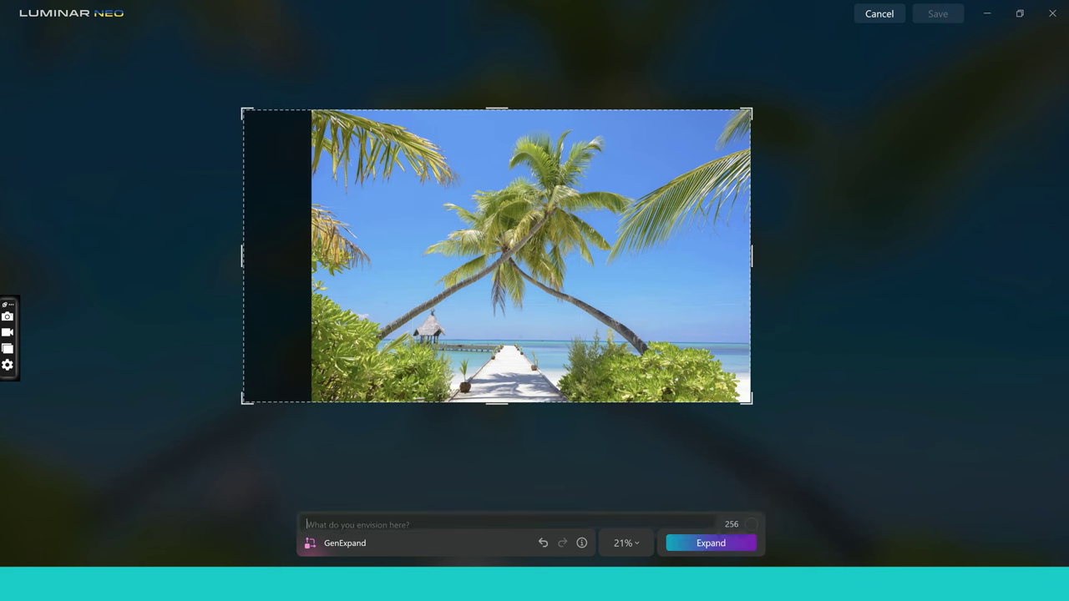
pyautogui.write('foliage')
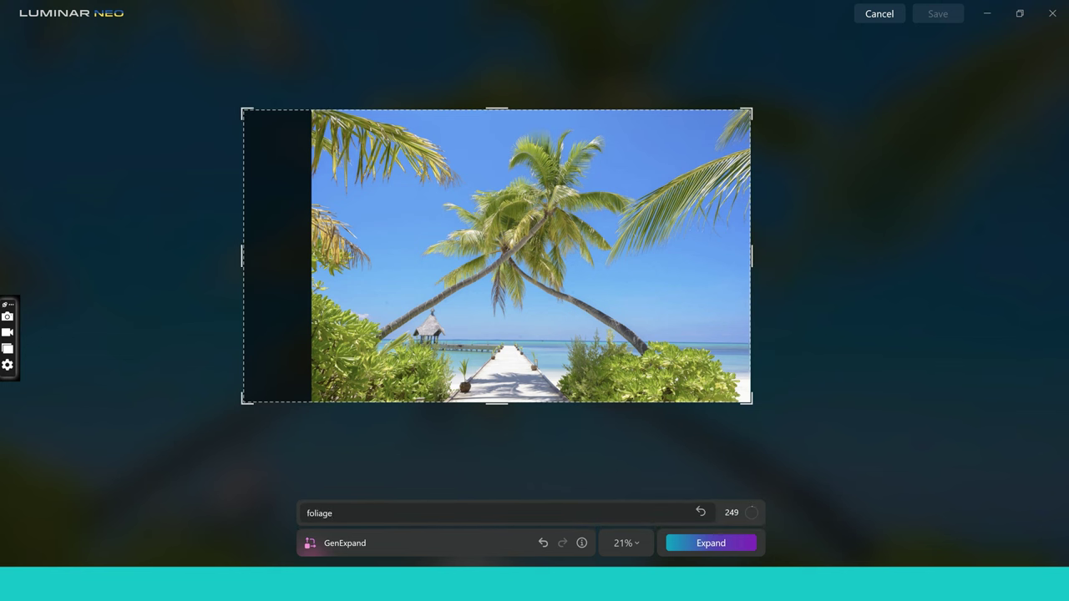
pyautogui.press('Return')
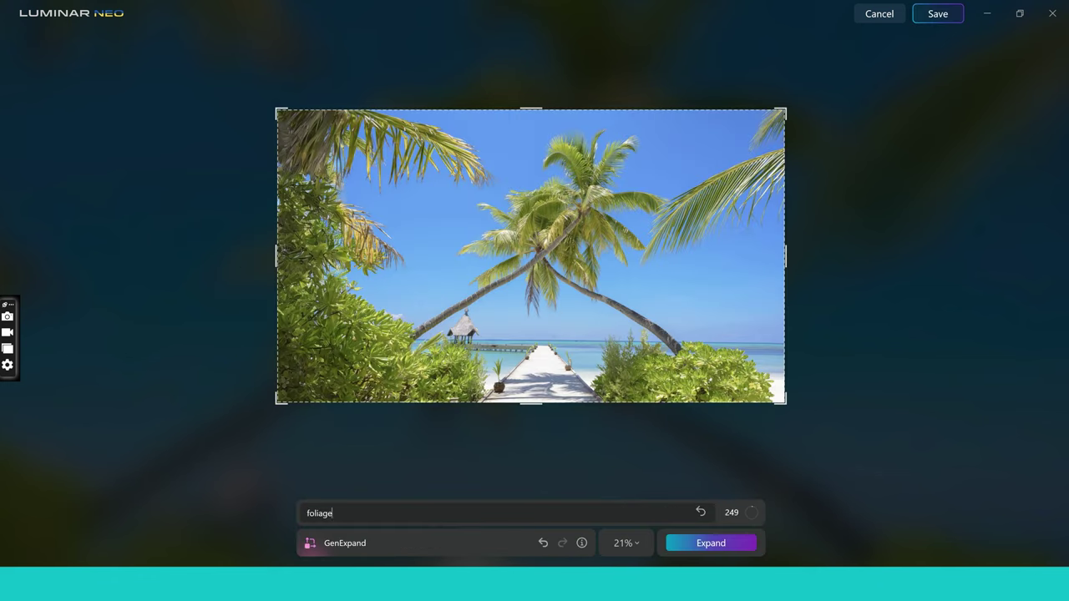
pyautogui.hotkey('ctrl', '+')
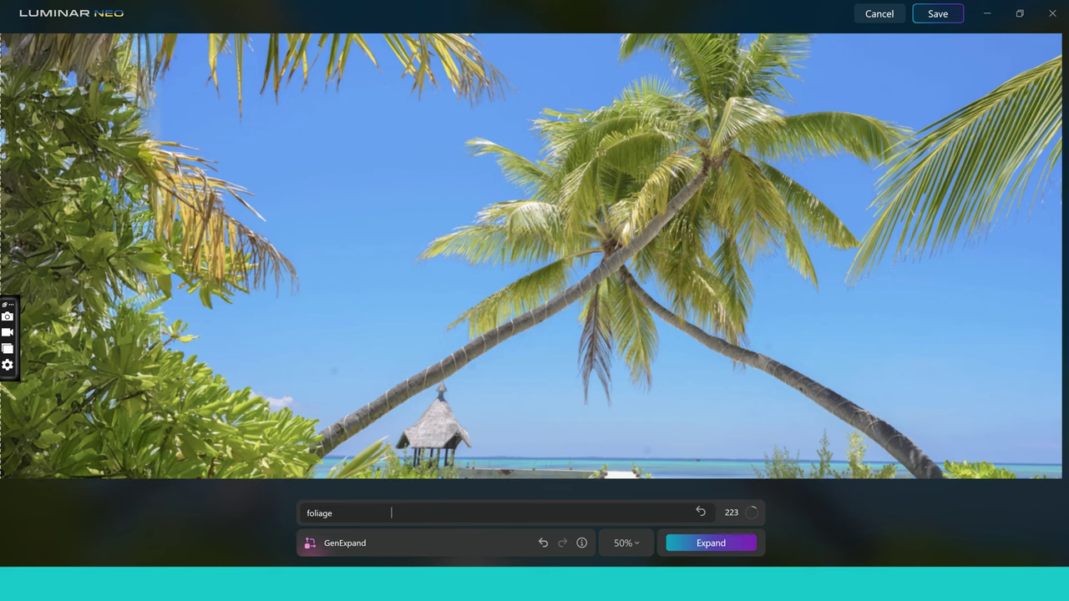
pyautogui.moveTo(159, 77)
pyautogui.mouseDown()
pyautogui.moveTo(139, 142)
pyautogui.moveTo(172, 112)
pyautogui.moveTo(172, 84)
pyautogui.mouseUp()
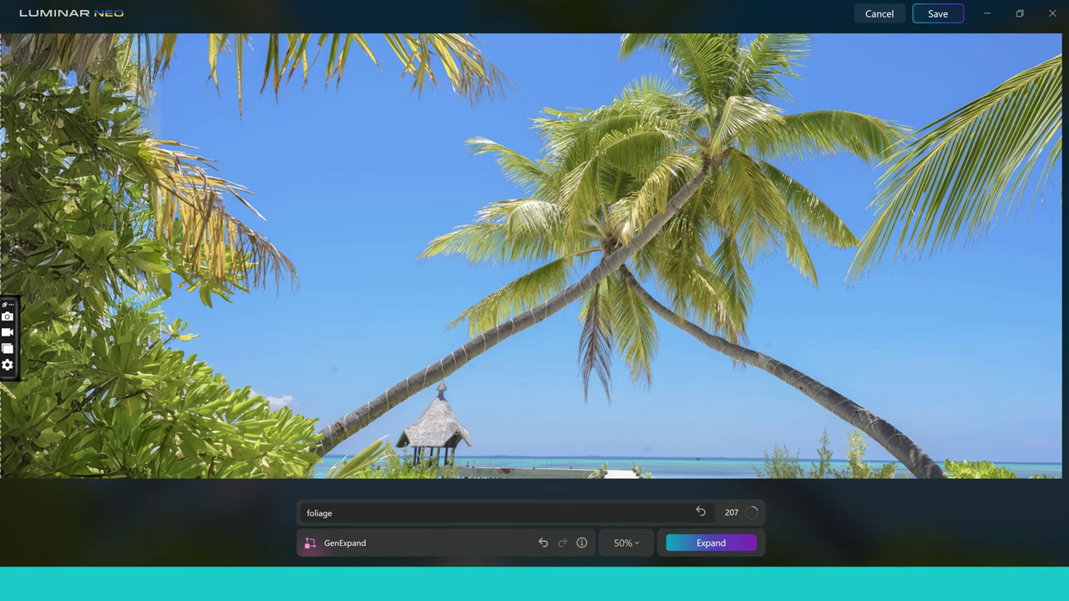
pyautogui.hotkey('ctrl', '-')
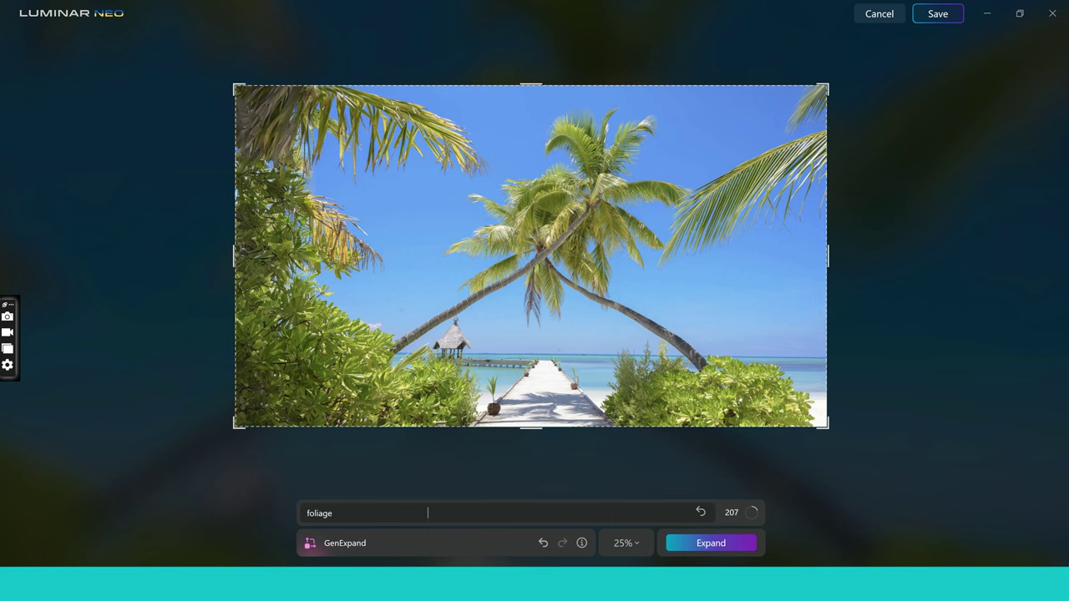
# Undo the palm photo's expansion, re-widen its left edge and regenerate it with 'foliage'
pyautogui.hotkey('ctrl', 'a')
pyautogui.press('BackSpace')
pyautogui.hotkey('ctrl', 'z')
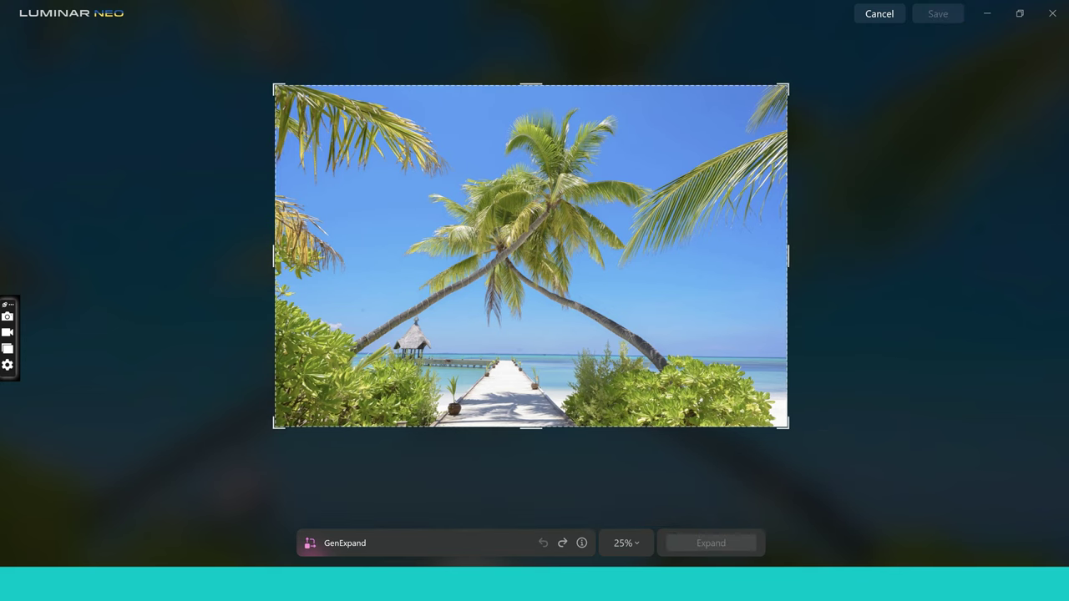
pyautogui.moveTo(275, 256); pyautogui.dragTo(257, 256)
pyautogui.write('fo')
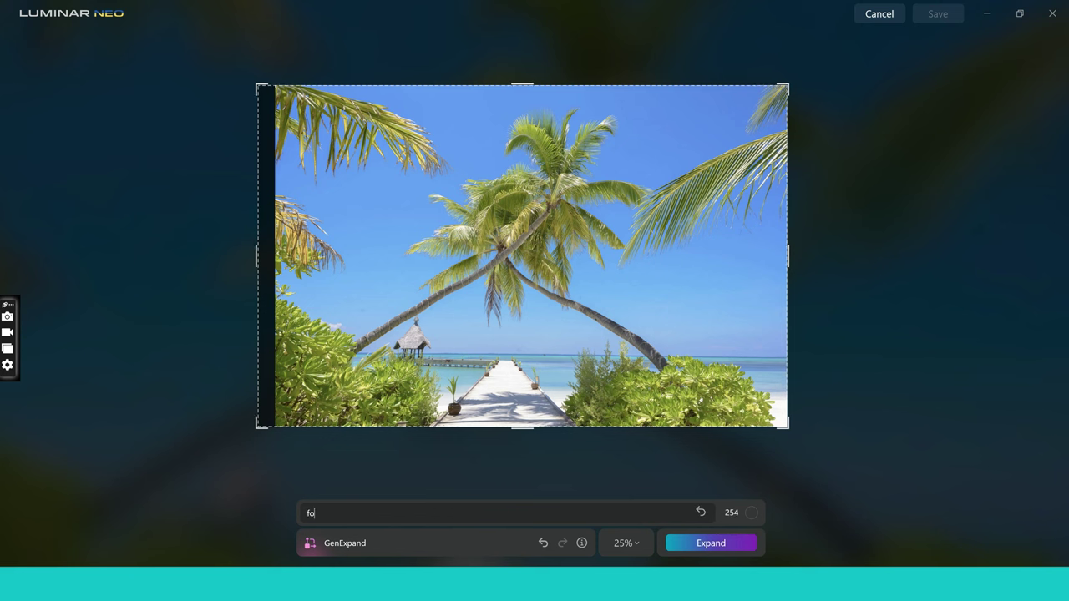
pyautogui.write('liage')
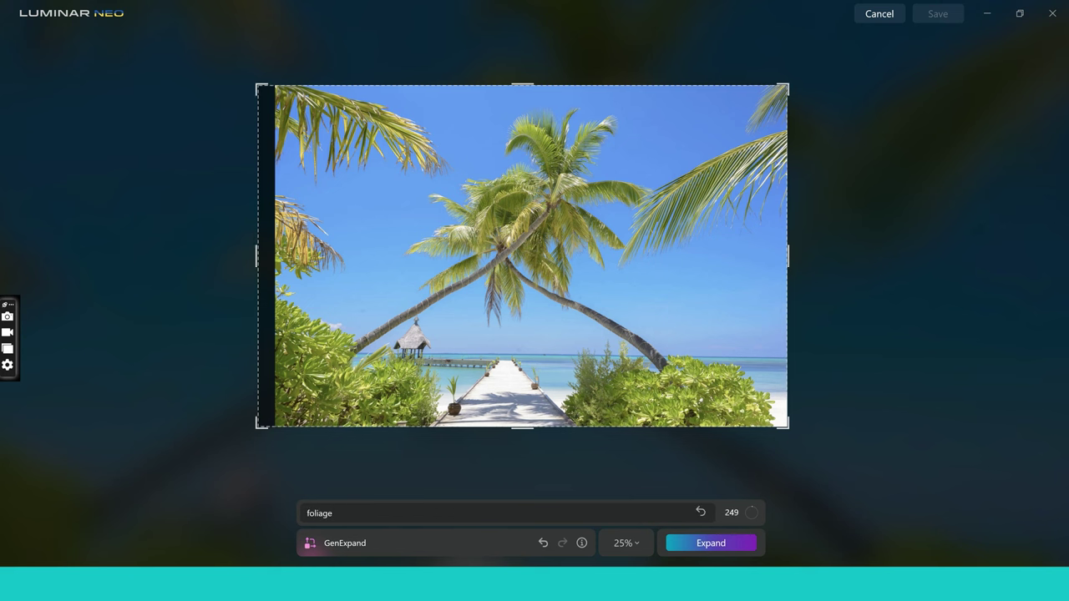
pyautogui.press('Return')
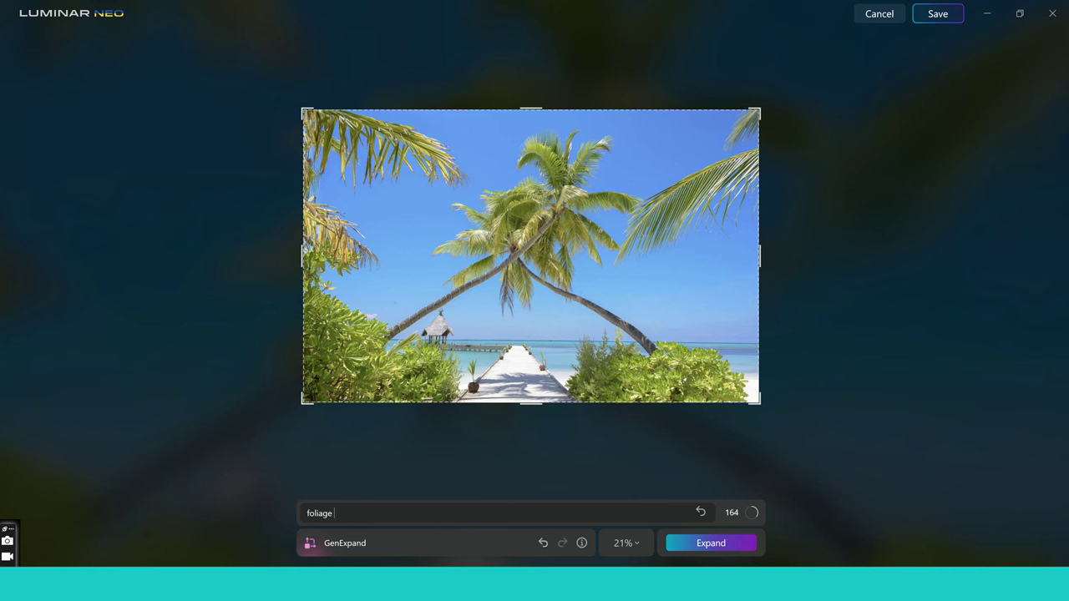
# Inspect the palm photo up close, then run the 'foliage' expansion on it
pyautogui.hotkey('ctrl', '+')
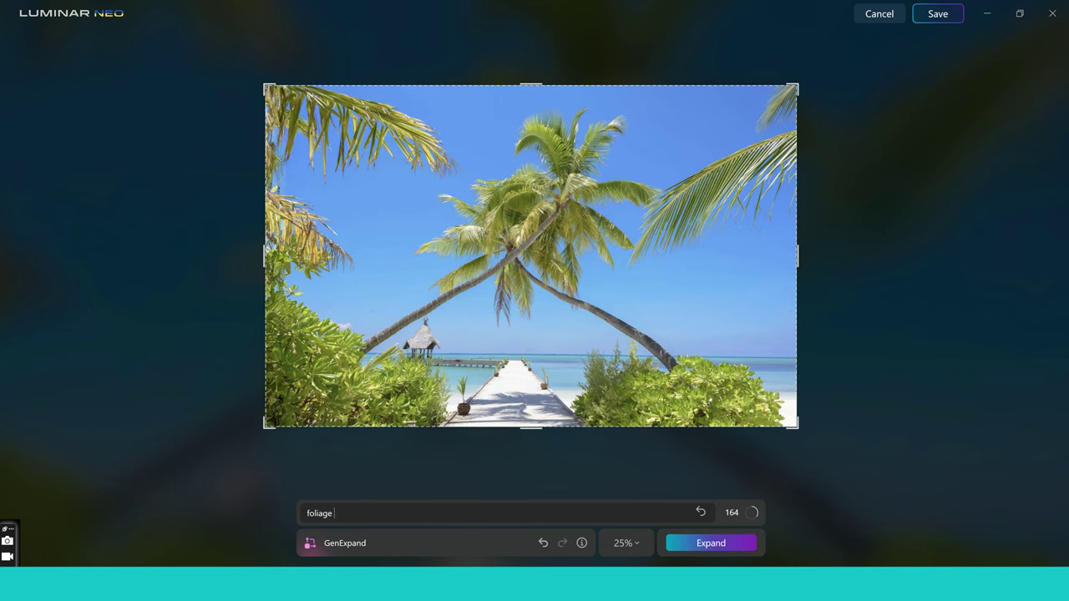
pyautogui.hotkey('ctrl', '+')
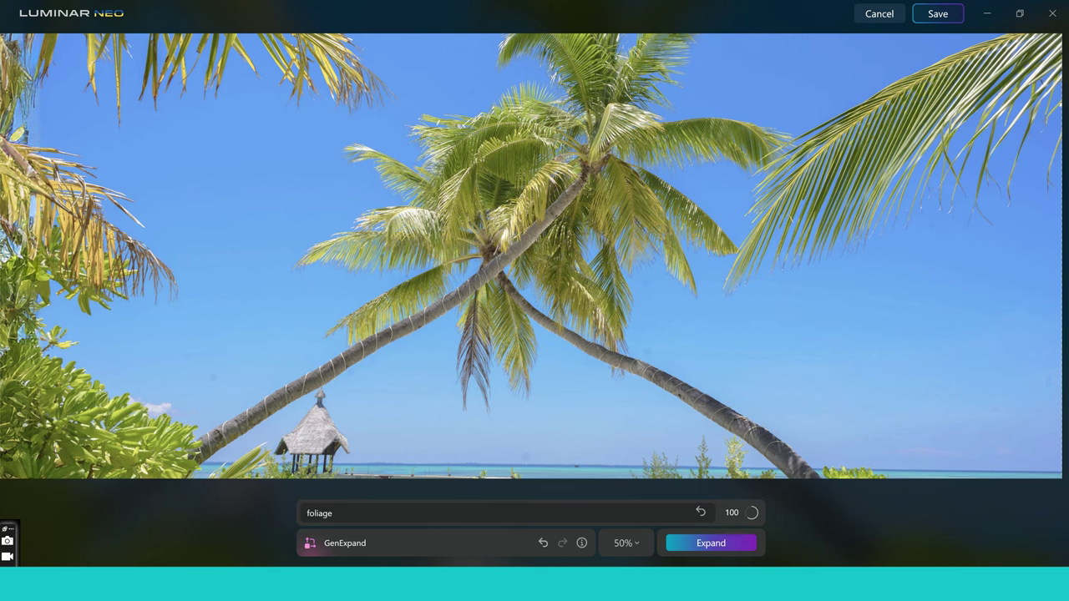
pyautogui.hotkey('ctrl', '-')
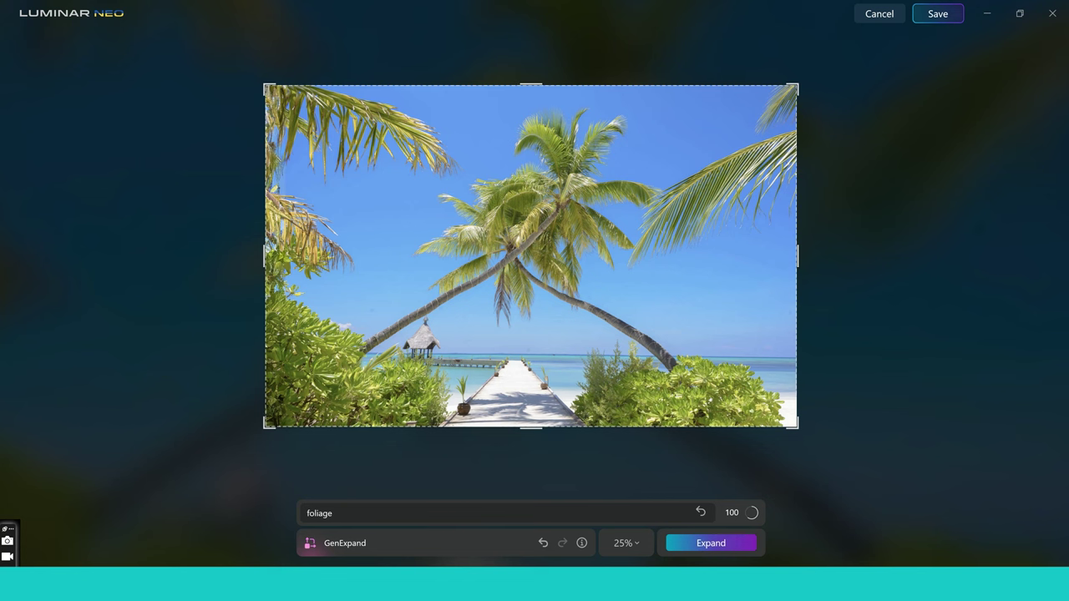
pyautogui.press('Return')
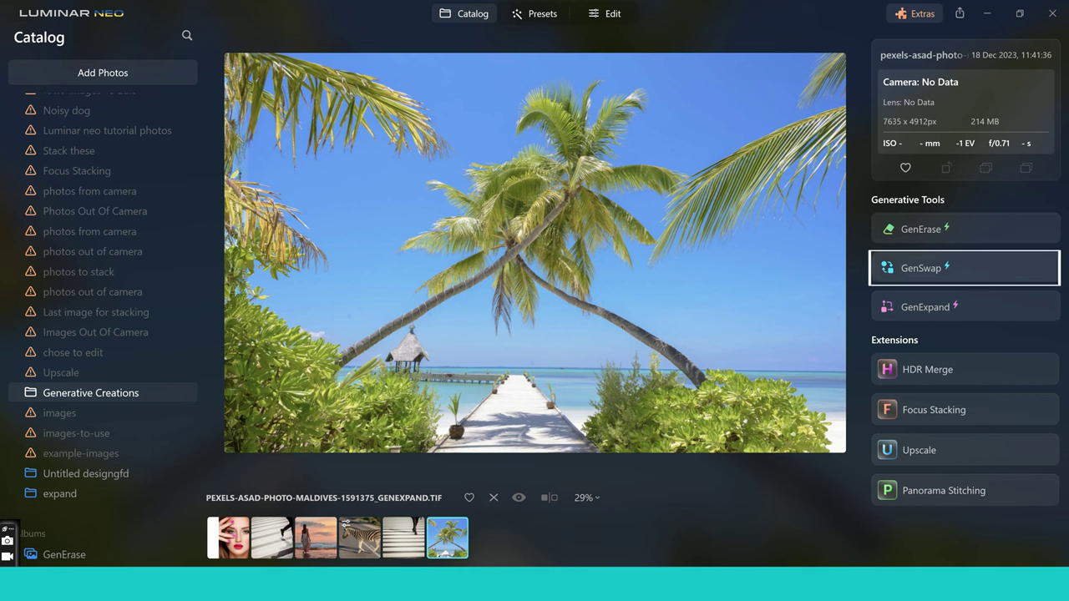
# In GenSwap, mask the left-edge palm fronds and replace them with 'sky'
pyautogui.click(921, 268)
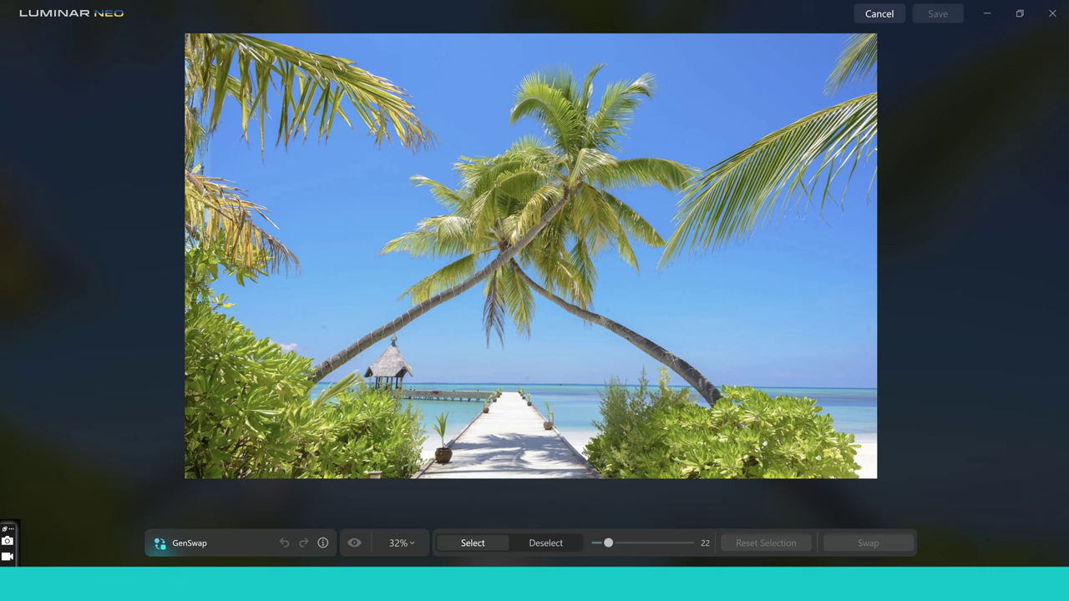
pyautogui.moveTo(211, 153)
pyautogui.mouseDown()
pyautogui.moveTo(211, 167)
pyautogui.moveTo(208, 142)
pyautogui.moveTo(211, 173)
pyautogui.moveTo(221, 159)
pyautogui.mouseUp()
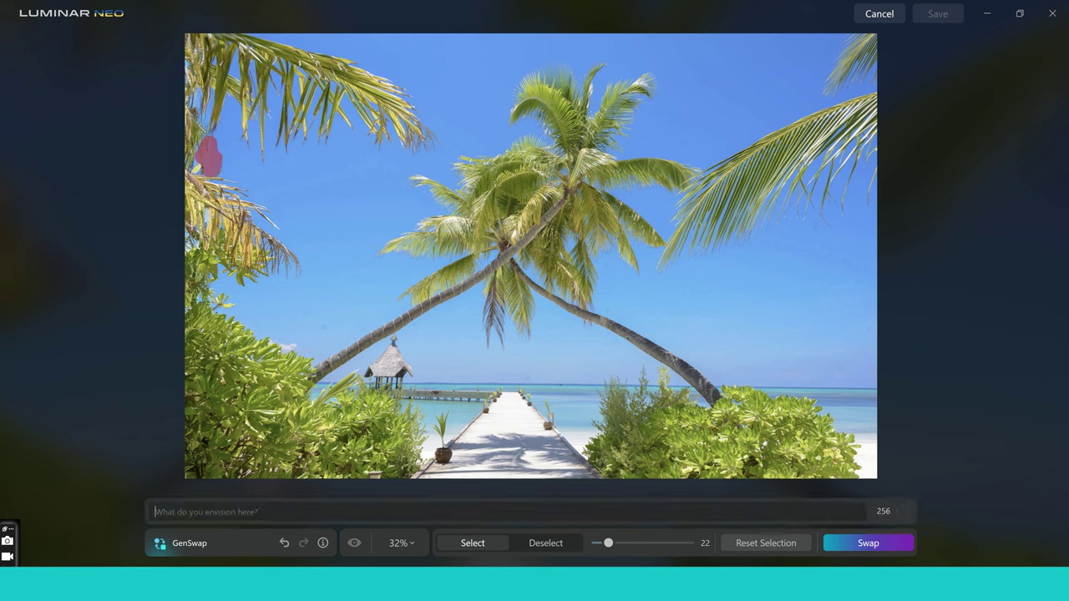
pyautogui.write('sky')
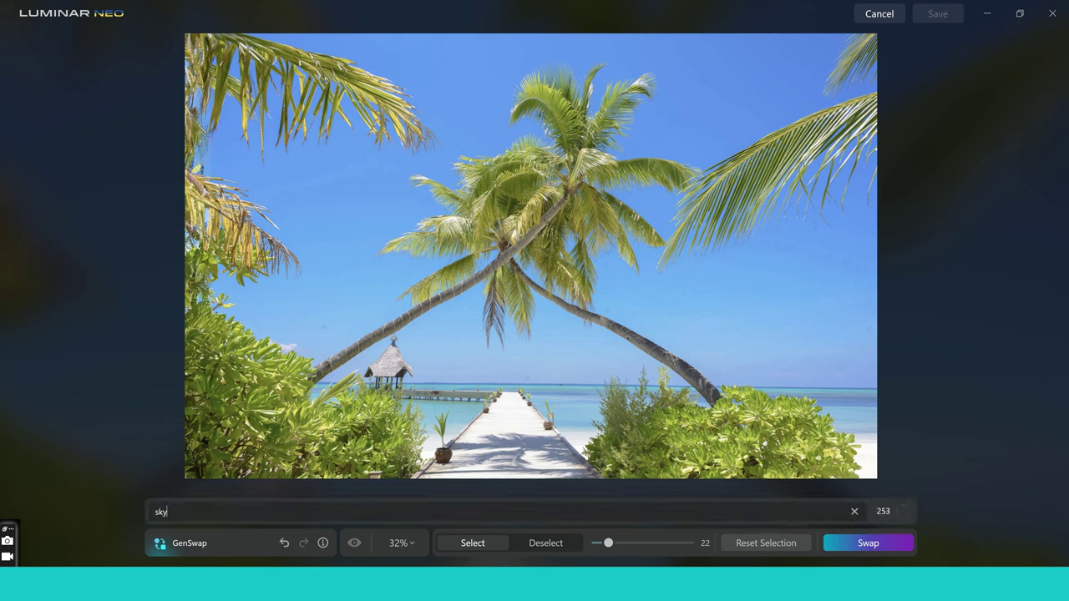
pyautogui.press('Return')
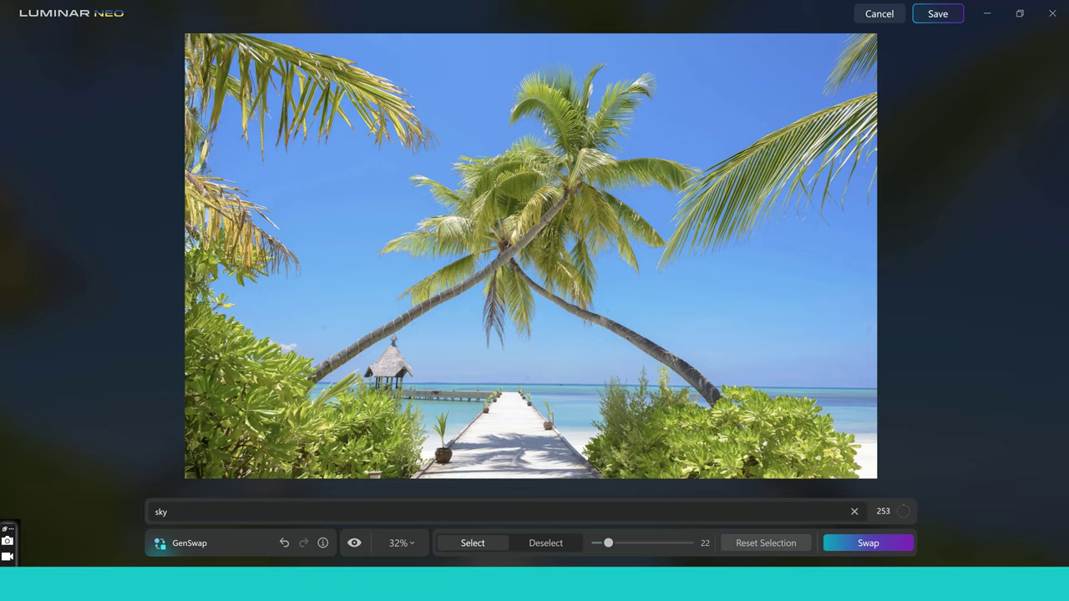
# Rerun the sky swap, then start GenExpand on the stone-steps group portrait, 17.png
pyautogui.press('Return')
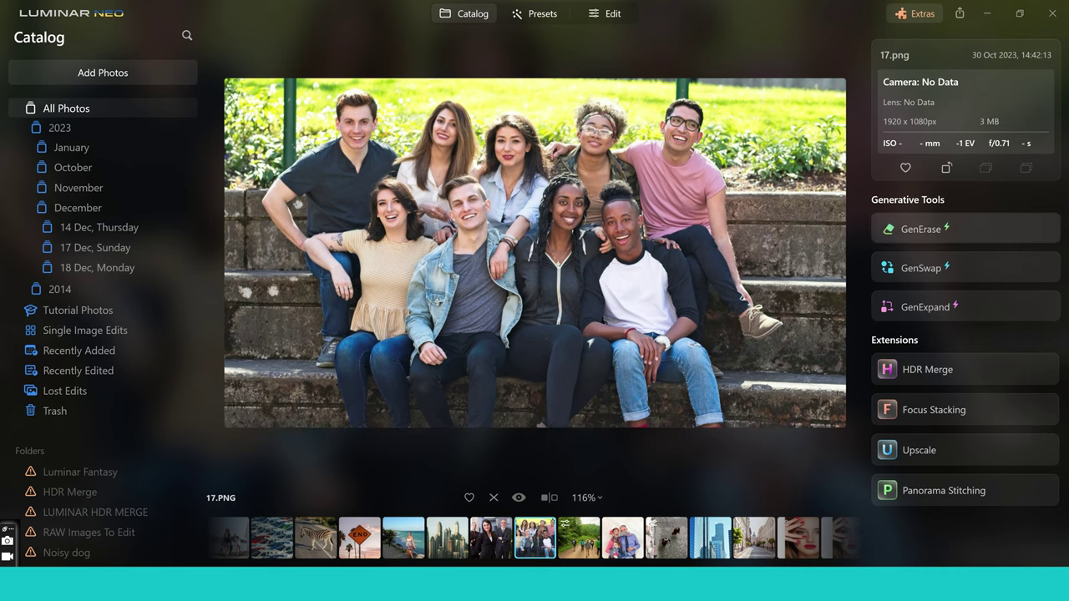
pyautogui.click(925, 306)
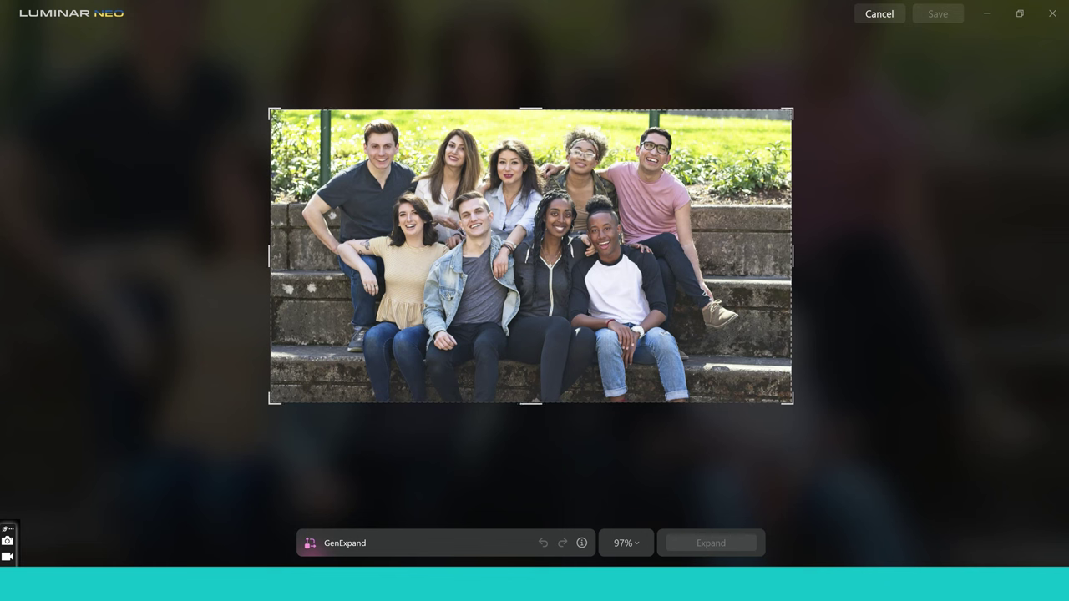
# Extend the group portrait's frame downward and generate 'legs' in the new bottom strip
pyautogui.moveTo(531, 403); pyautogui.dragTo(531, 415)
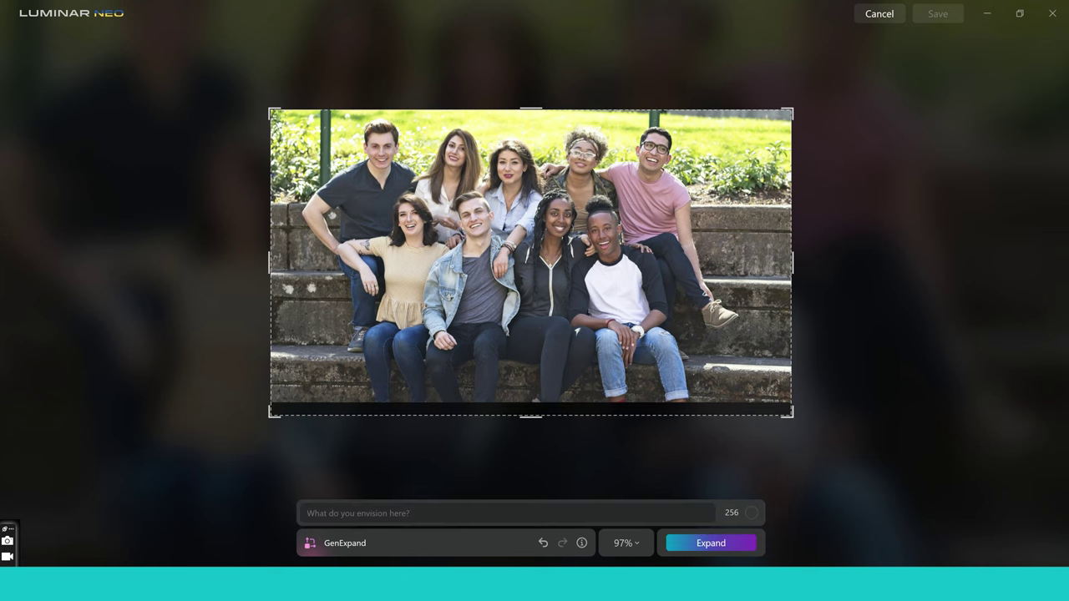
pyautogui.write('legs')
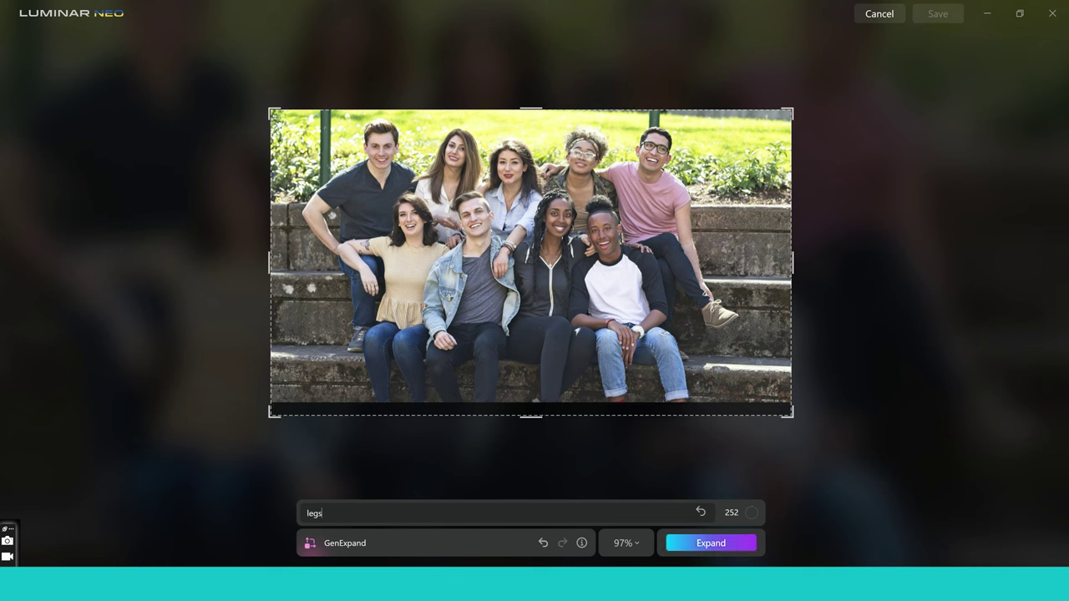
pyautogui.click(711, 543)
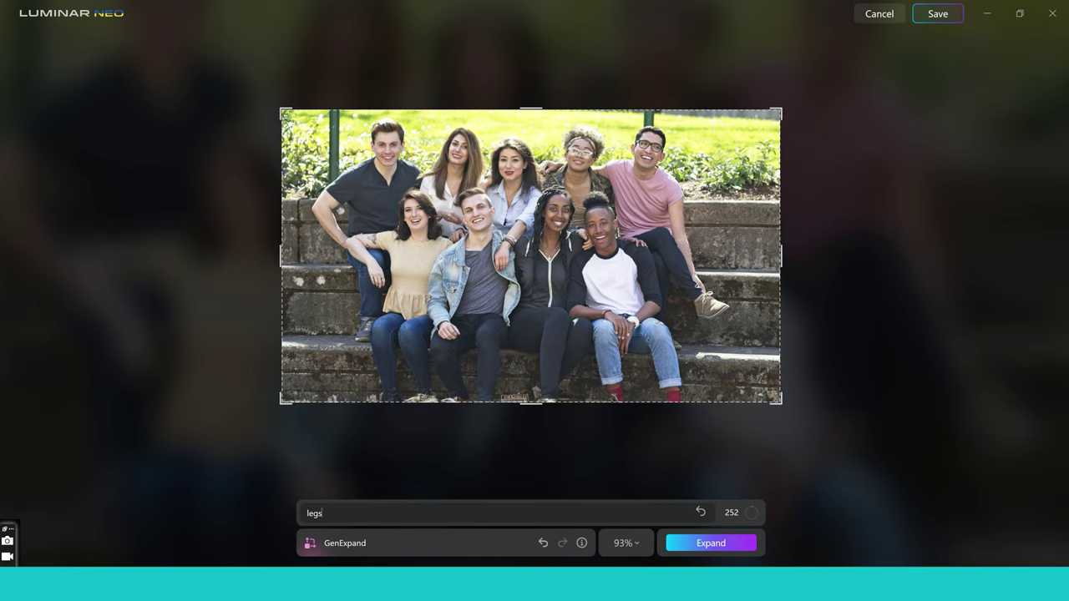
pyautogui.hotkey('ctrl', '=')
pyautogui.hotkey('ctrl', '=')
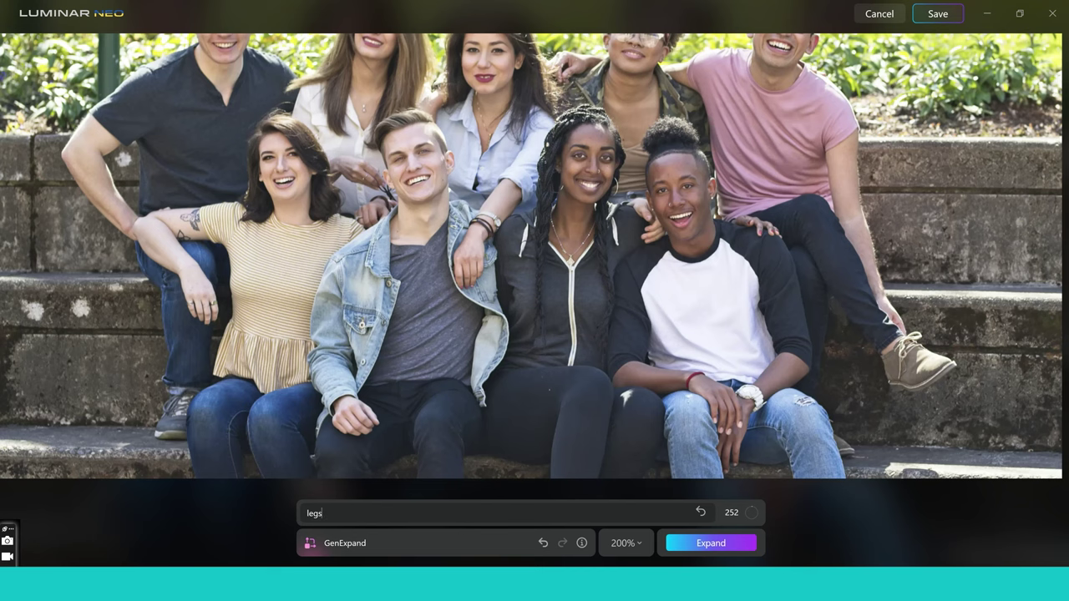
# Scroll down to inspect the generated feet at 200%, then zoom back out to the whole photo
pyautogui.scroll(-3, 534, 258)
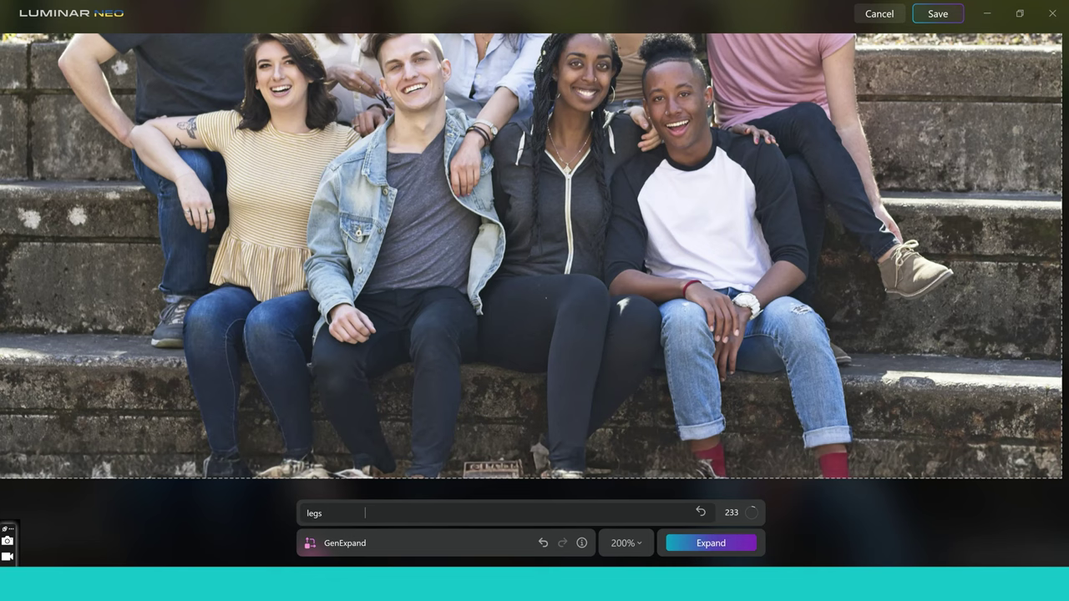
pyautogui.hotkey('ctrl', '-')
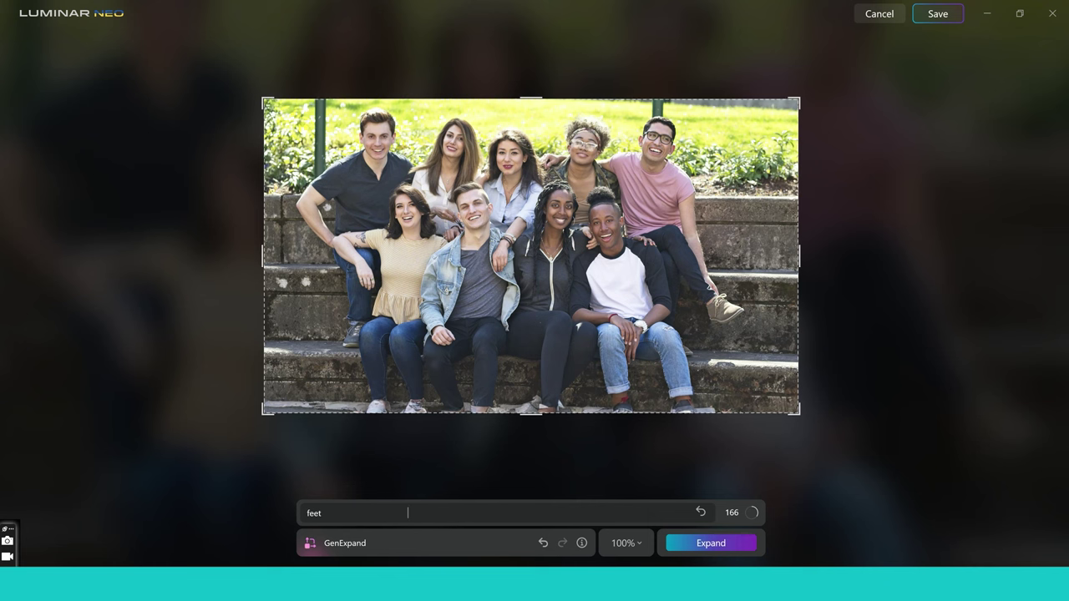
# Undo the bottom extension, extend the frame's top edge upward, and enter the prompt 'grass'
pyautogui.hotkey('ctrl', 'z')
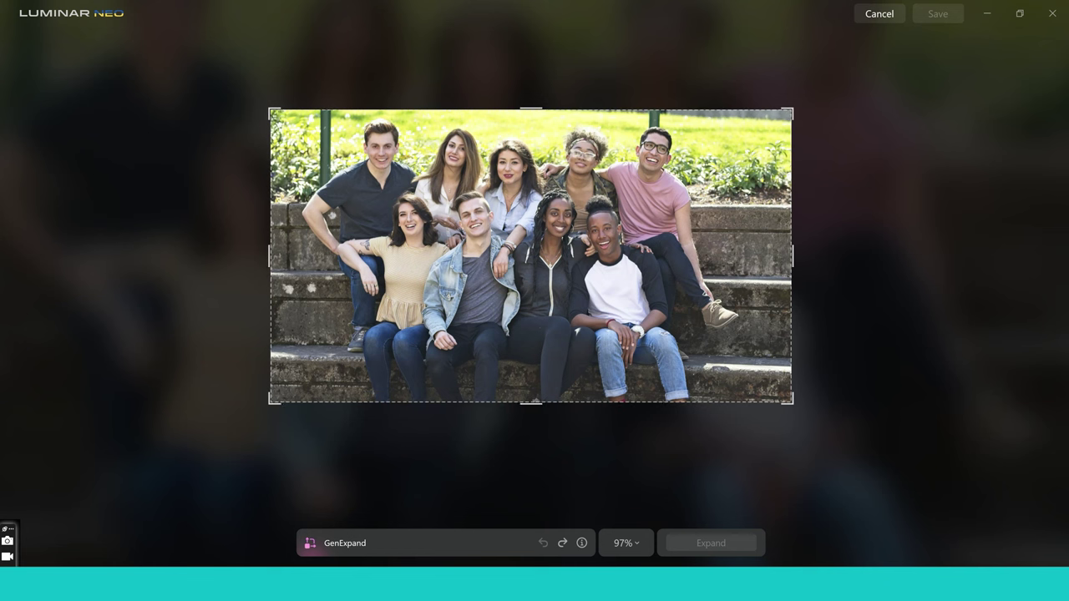
pyautogui.moveTo(531, 109); pyautogui.dragTo(530, 98)
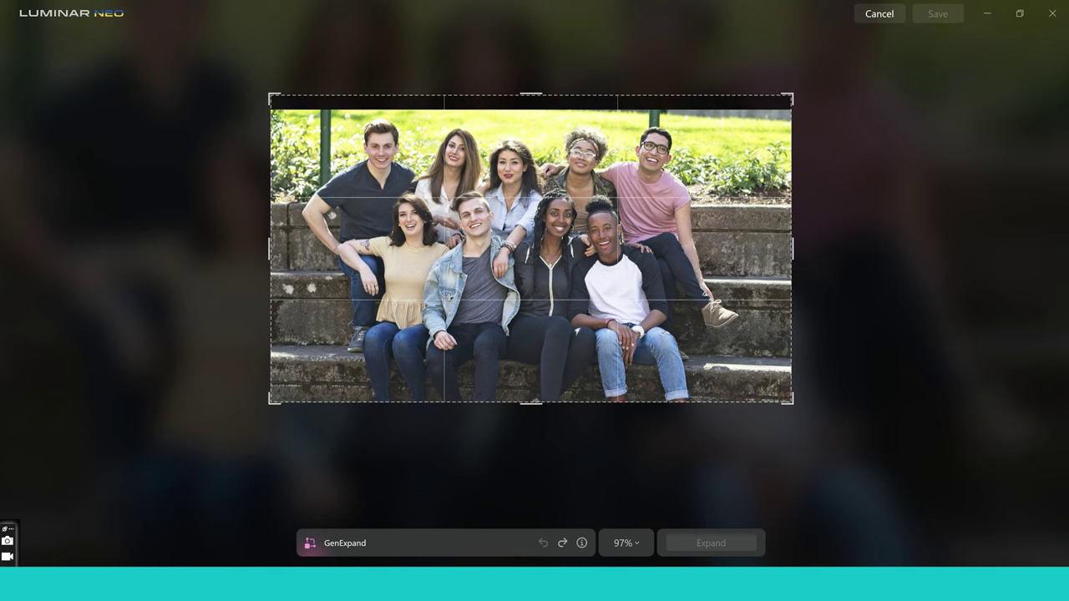
pyautogui.moveTo(531, 98); pyautogui.dragTo(530, 95)
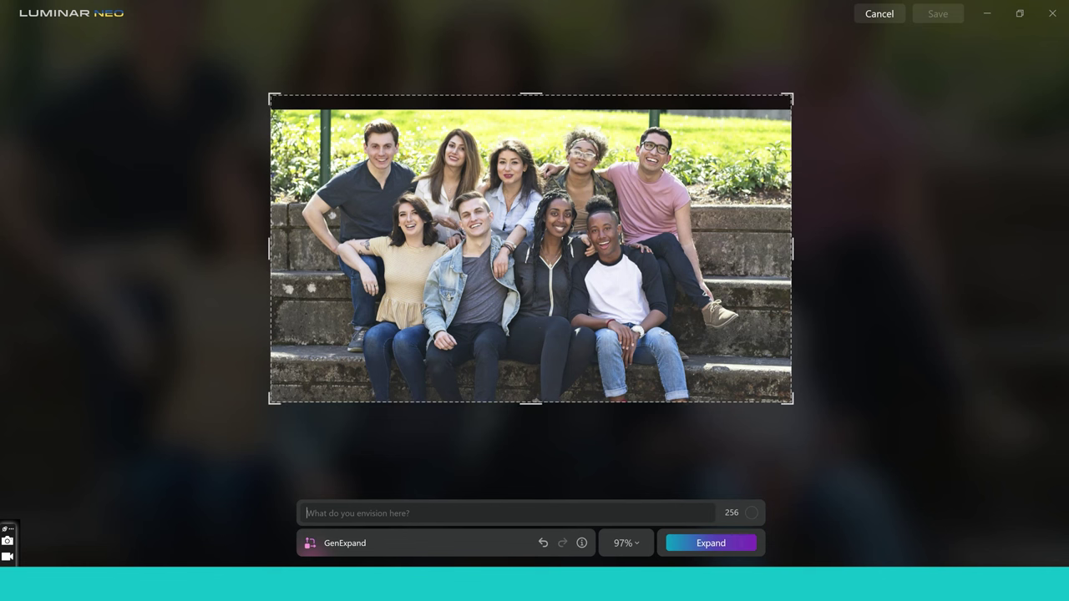
pyautogui.write('grass')
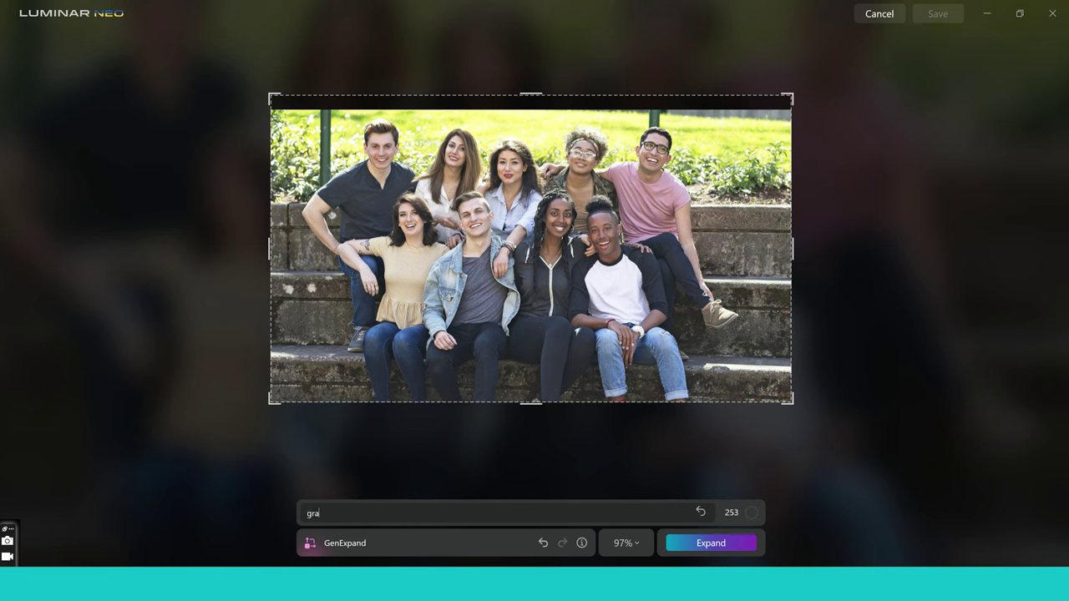